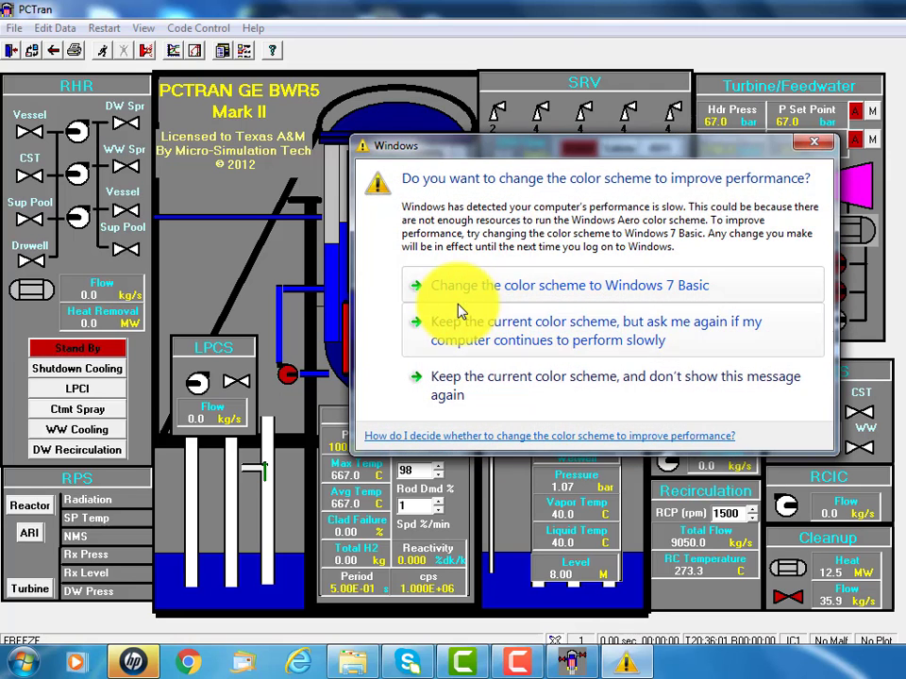
click(809, 151)
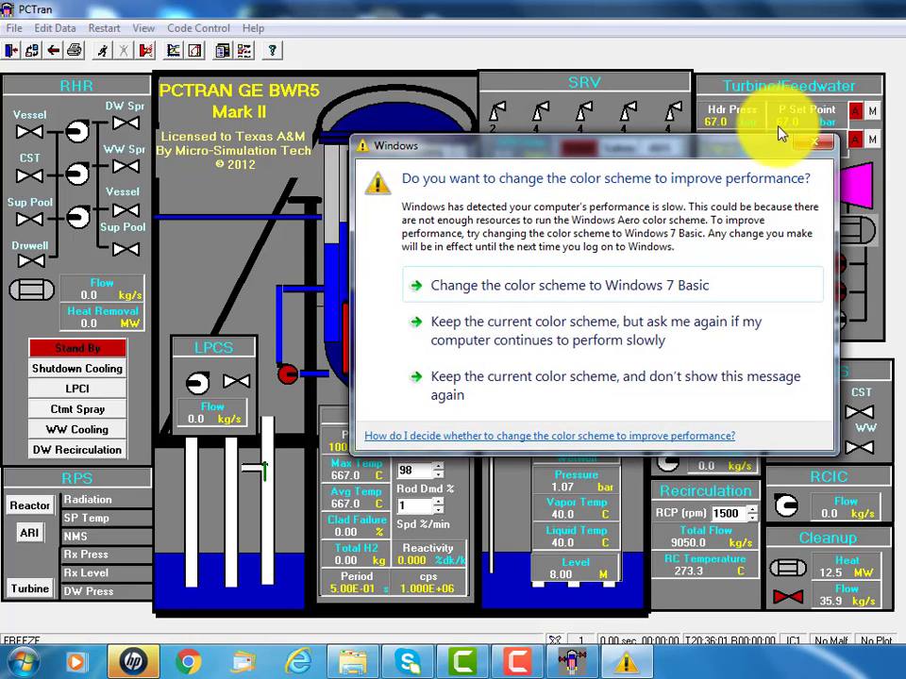
Step: Dismiss the Windows colour-scheme prompt covering the PCTran BWR5 display
click(815, 149)
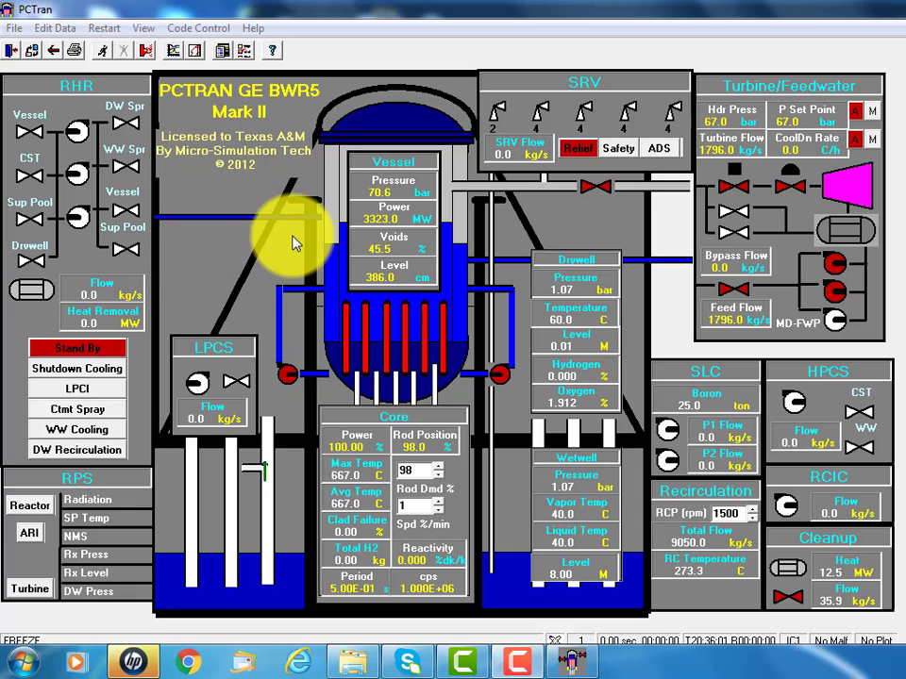
Step: Unfreeze the simulation with Run and close the reappearing colour-scheme prompt
click(104, 50)
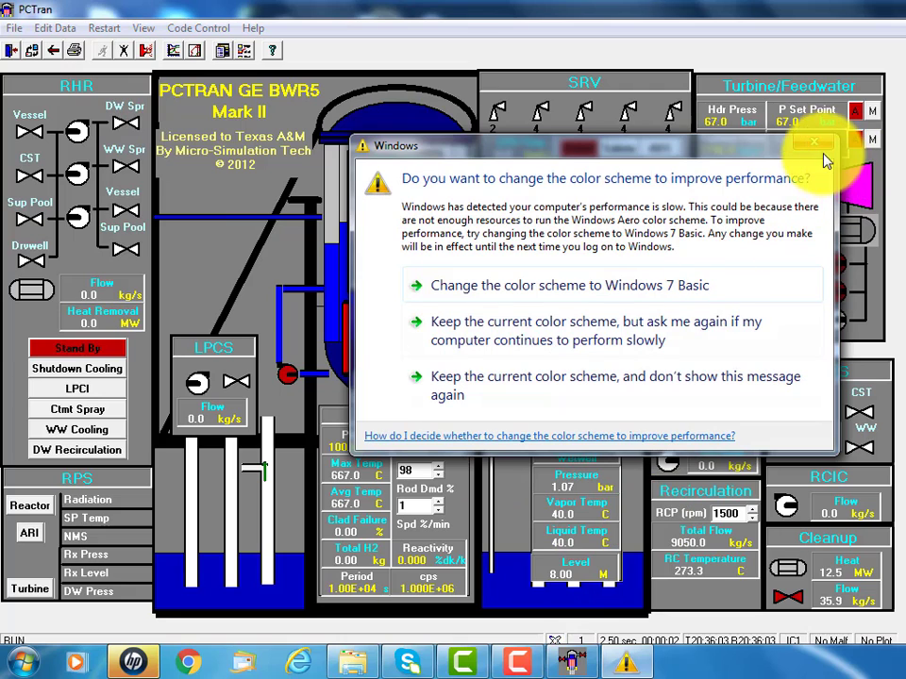
click(813, 142)
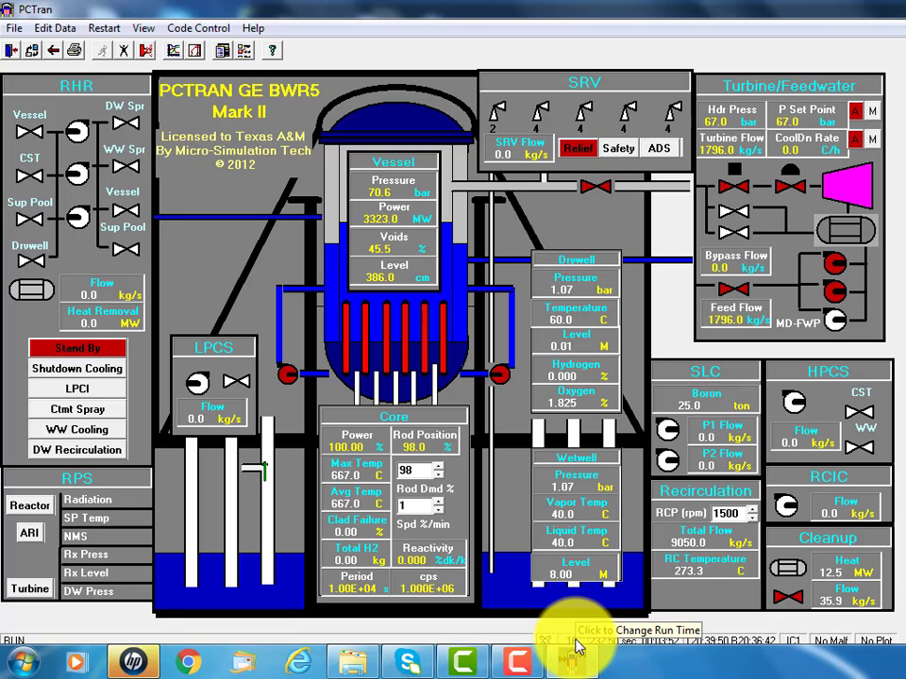
Step: Change the simulation run speed from 16 to 1
click(572, 642)
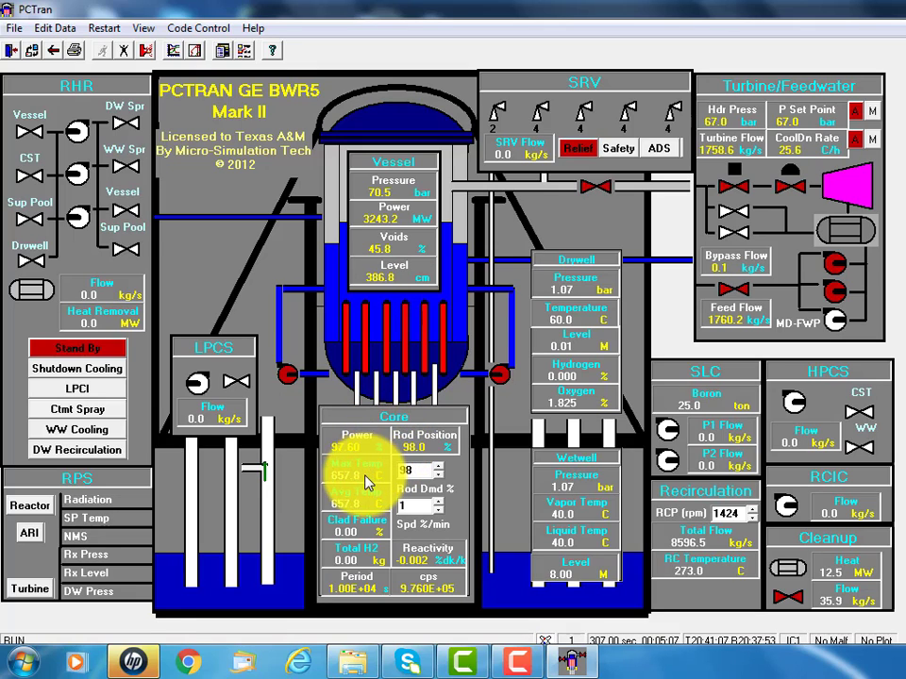
Step: Open View > Flux-Flow Diagram to show the power-versus-flow map
click(146, 30)
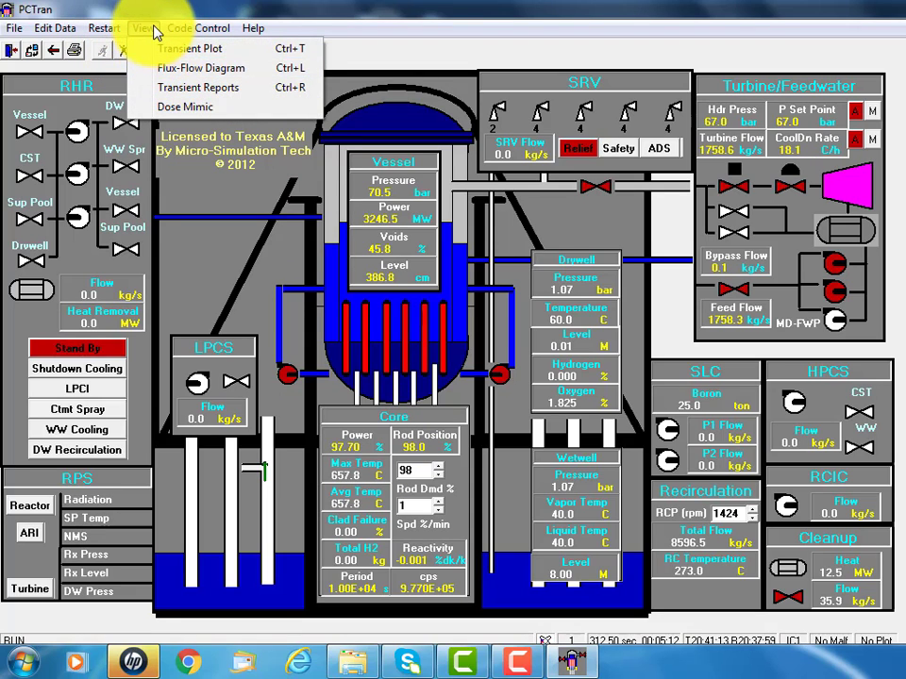
click(202, 72)
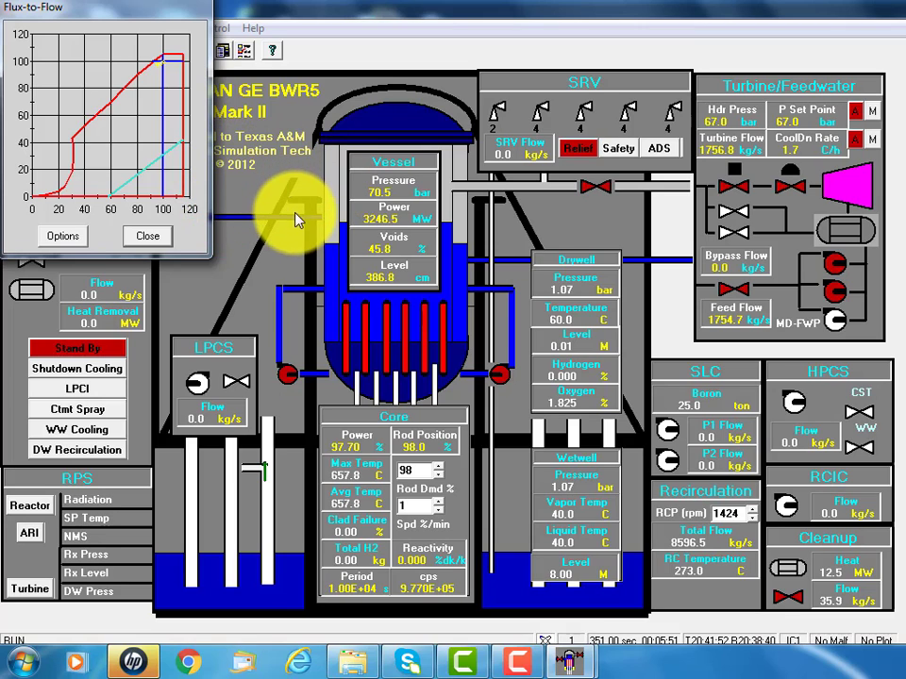
Step: Set rod demand to 91% and rod speed to 2 %/min
click(438, 478)
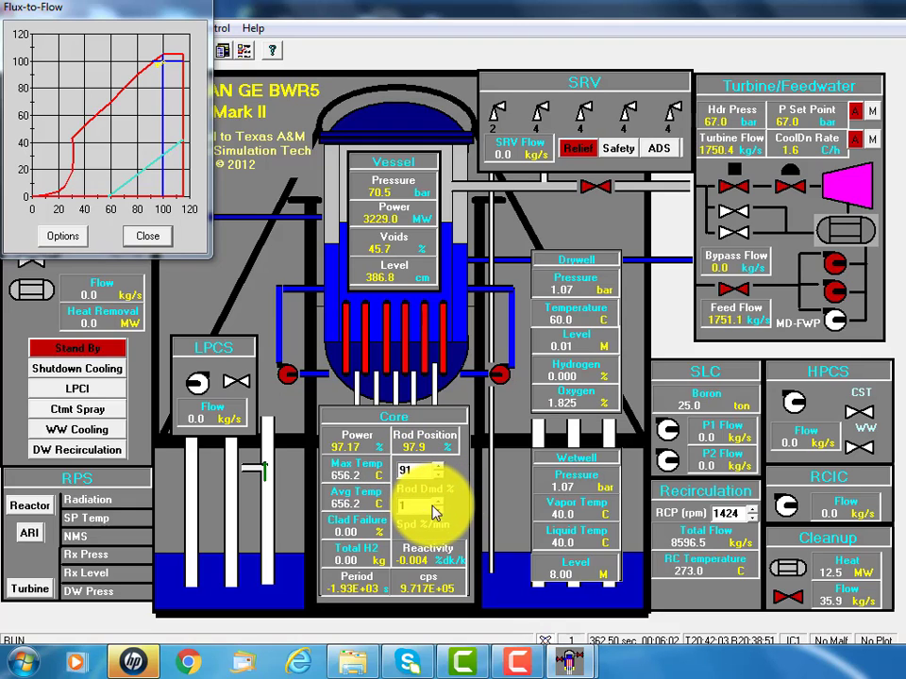
click(436, 504)
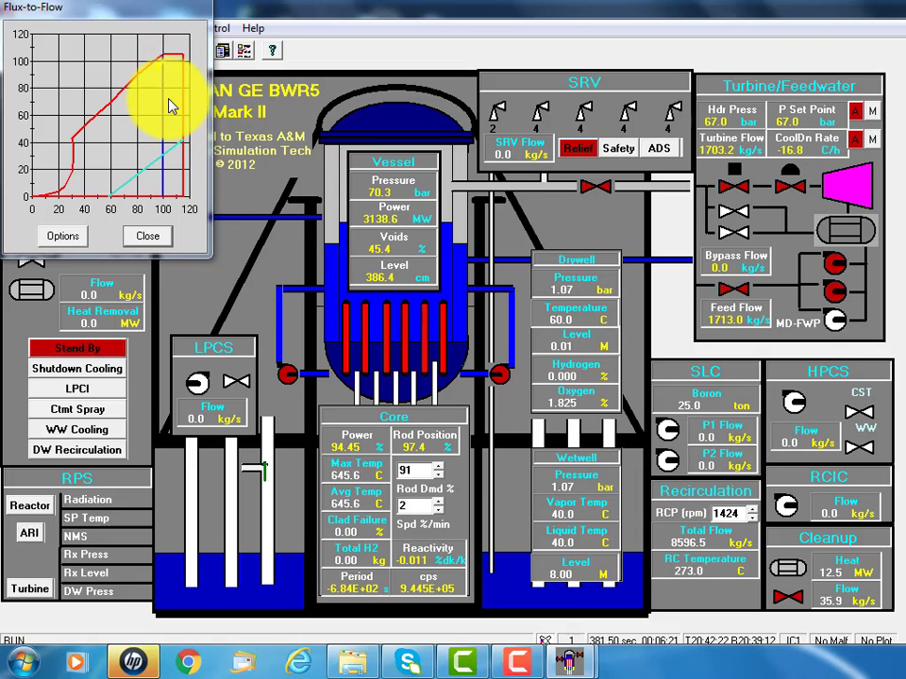
Step: Close the Flux-to-Flow plot and open Code Control > Malfunctions
click(148, 237)
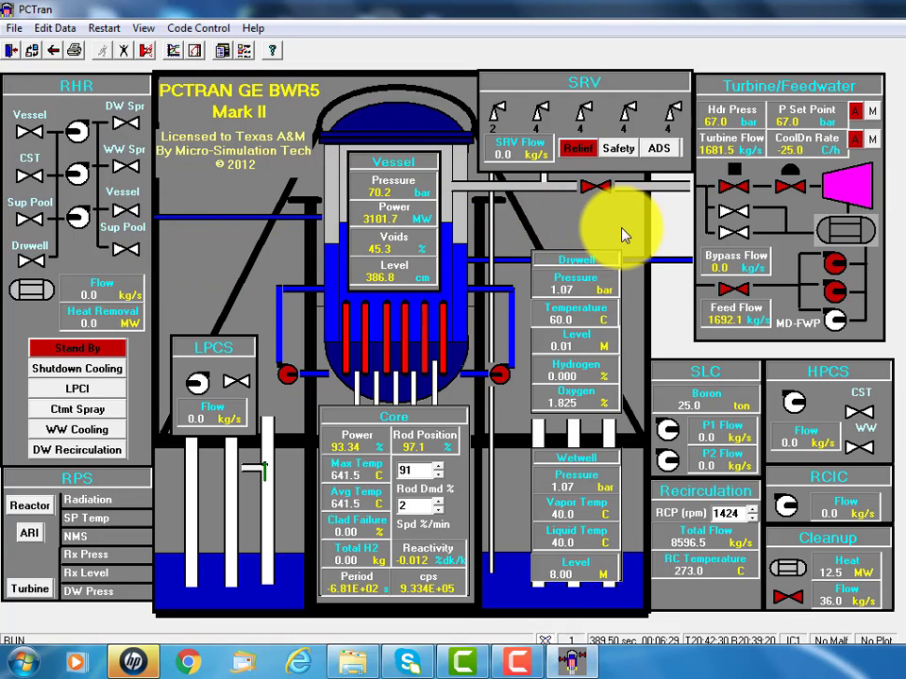
click(197, 32)
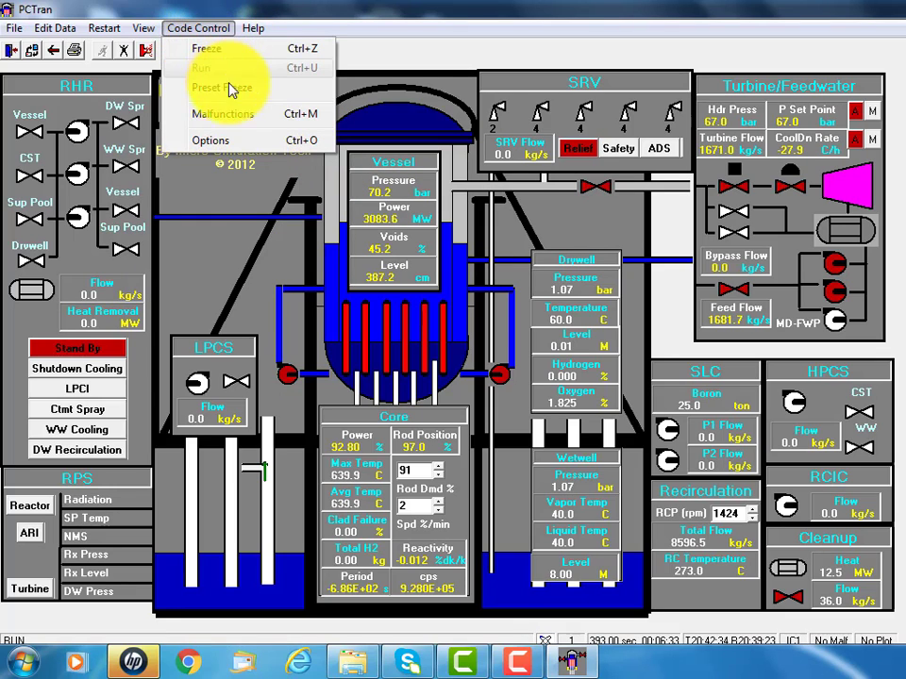
click(274, 119)
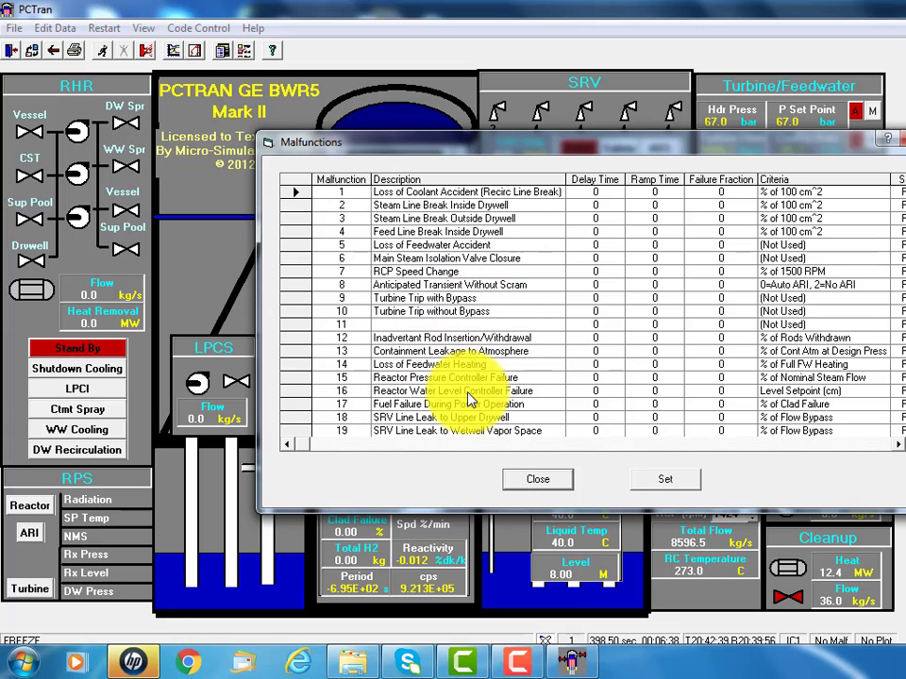
Step: Select malfunction 1, Loss of Coolant Accident (Recirc Line Break), in the table
key(Tab)
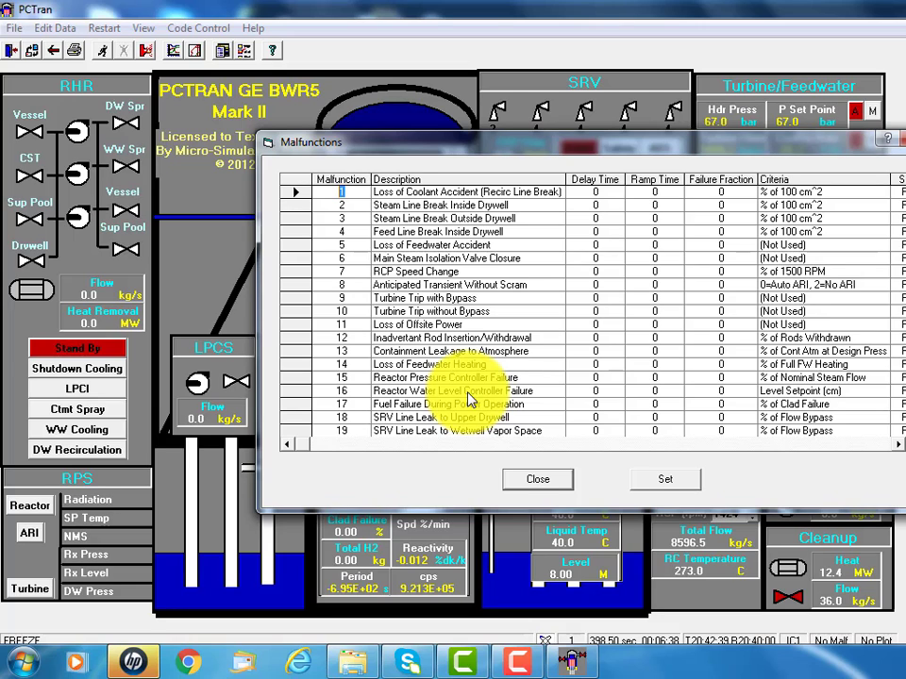
click(295, 193)
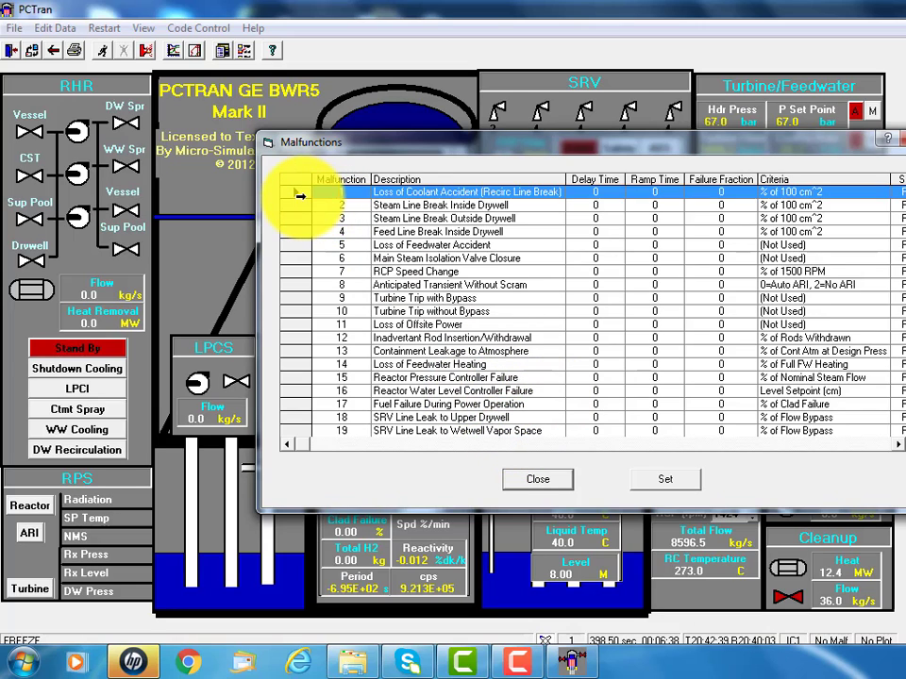
Step: Activate the recirc line break LOCA at failure fraction 1000, zero delay and ramp
click(669, 485)
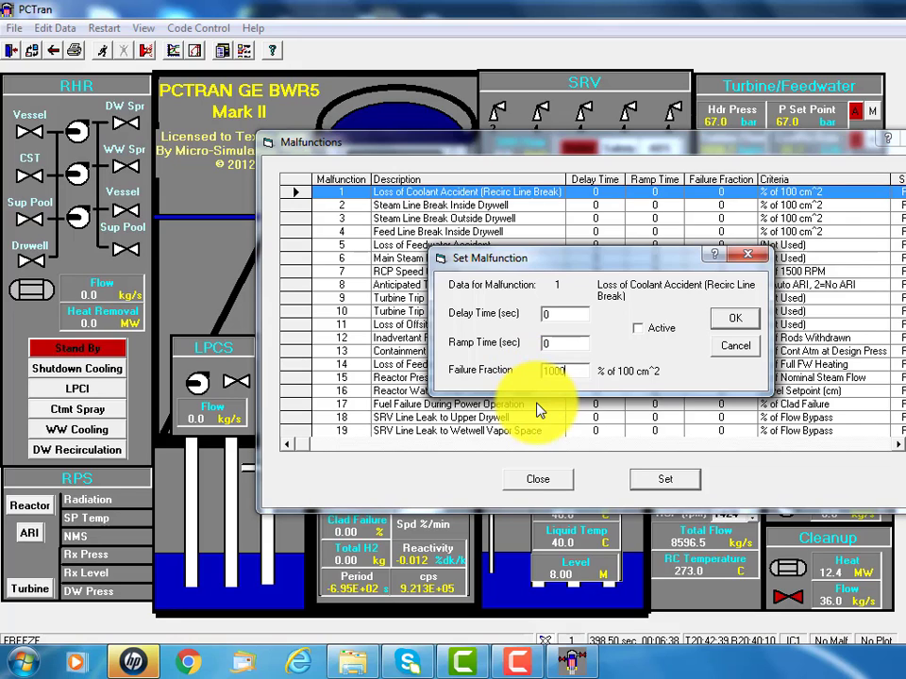
click(643, 333)
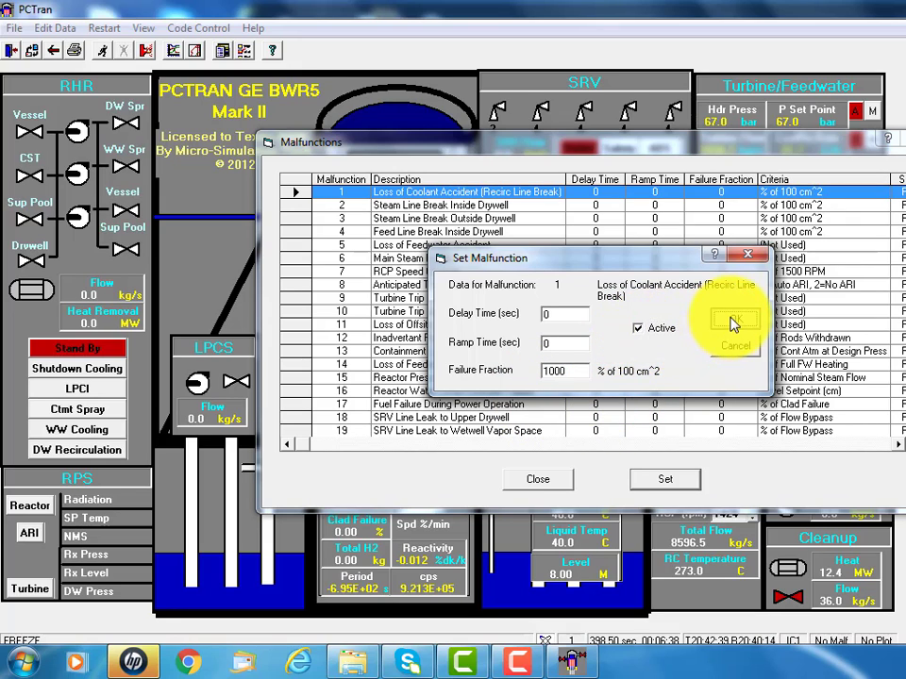
click(733, 323)
click(539, 482)
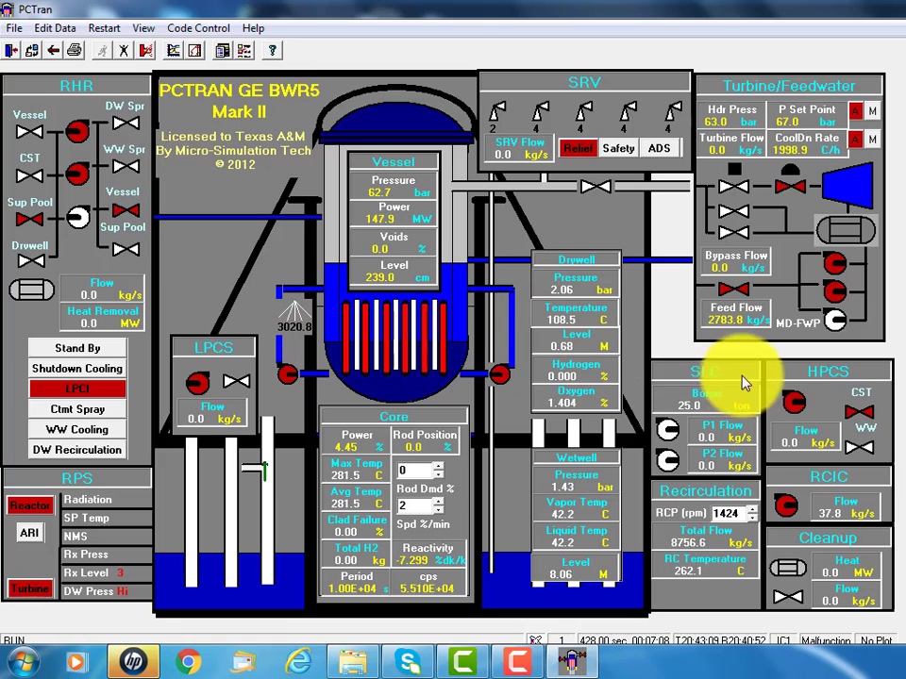
click(843, 300)
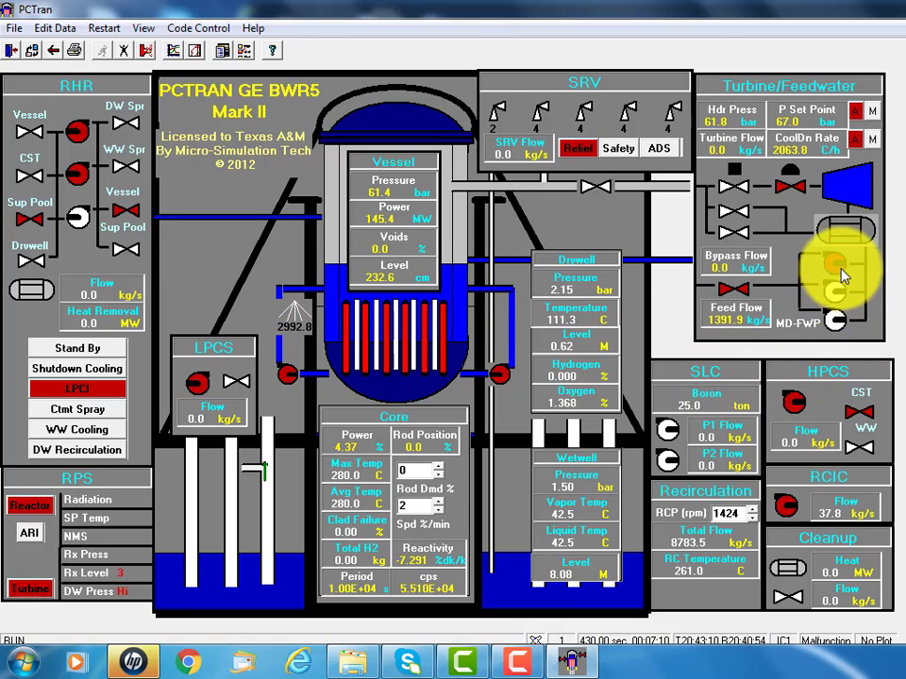
click(841, 273)
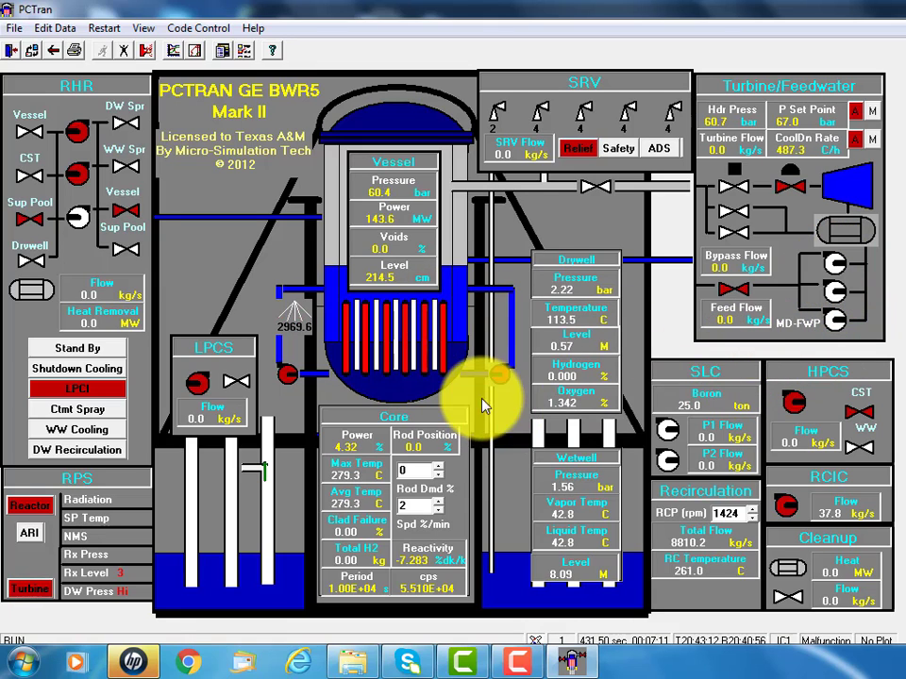
click(499, 375)
click(288, 375)
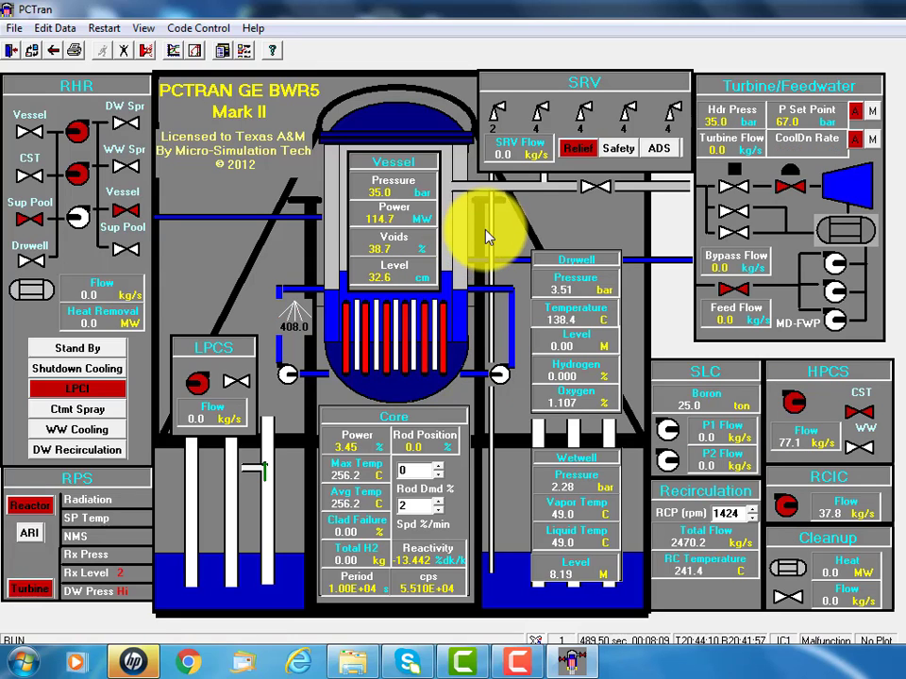
click(146, 31)
click(182, 108)
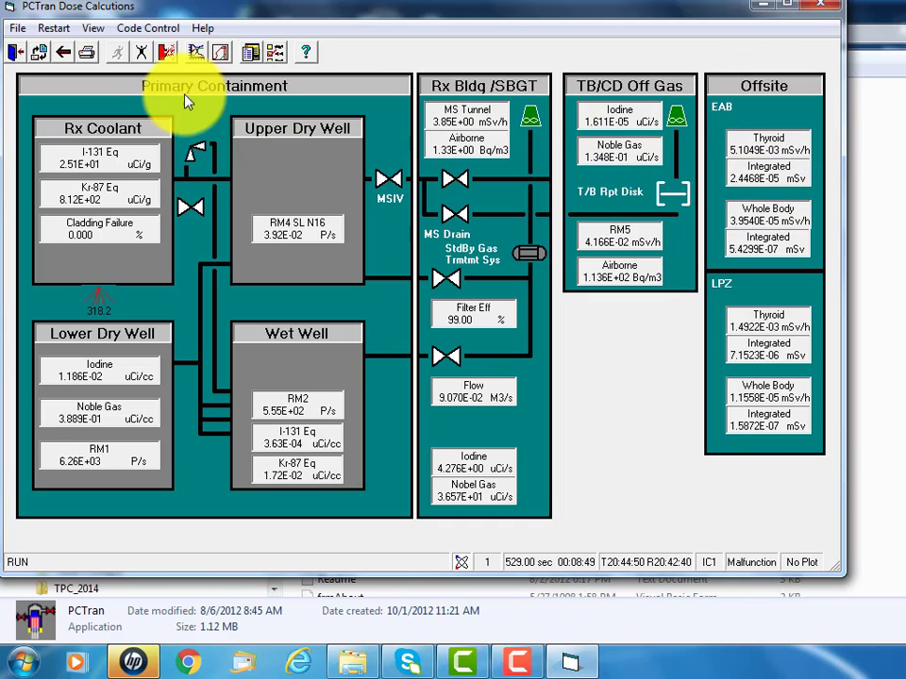
click(93, 29)
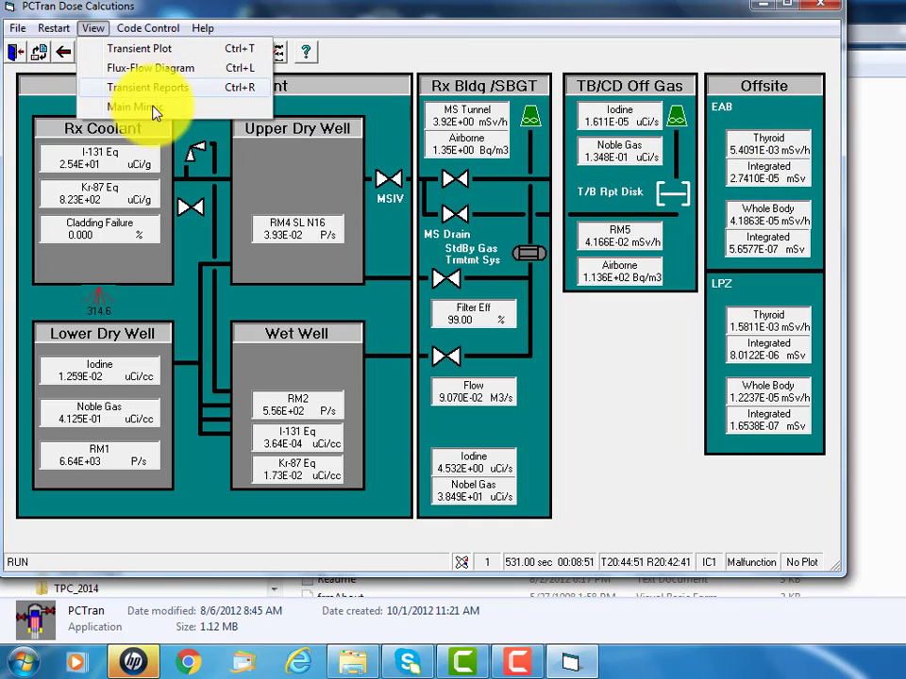
click(186, 117)
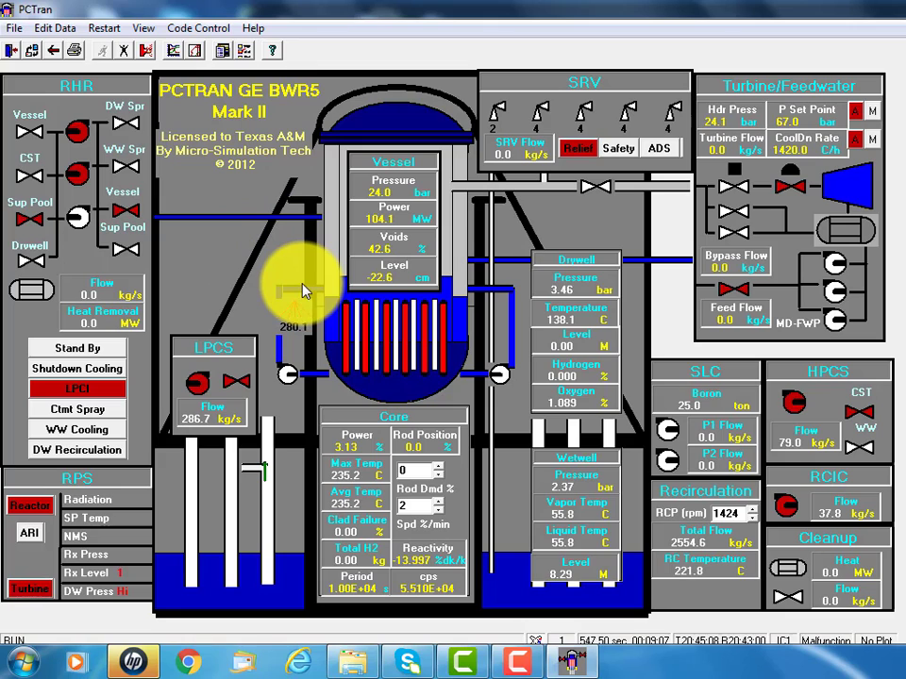
Step: Choose Pressure Drywell, Pressure Wetwell and Pressure Reactor Dome for a new transient plot
click(143, 29)
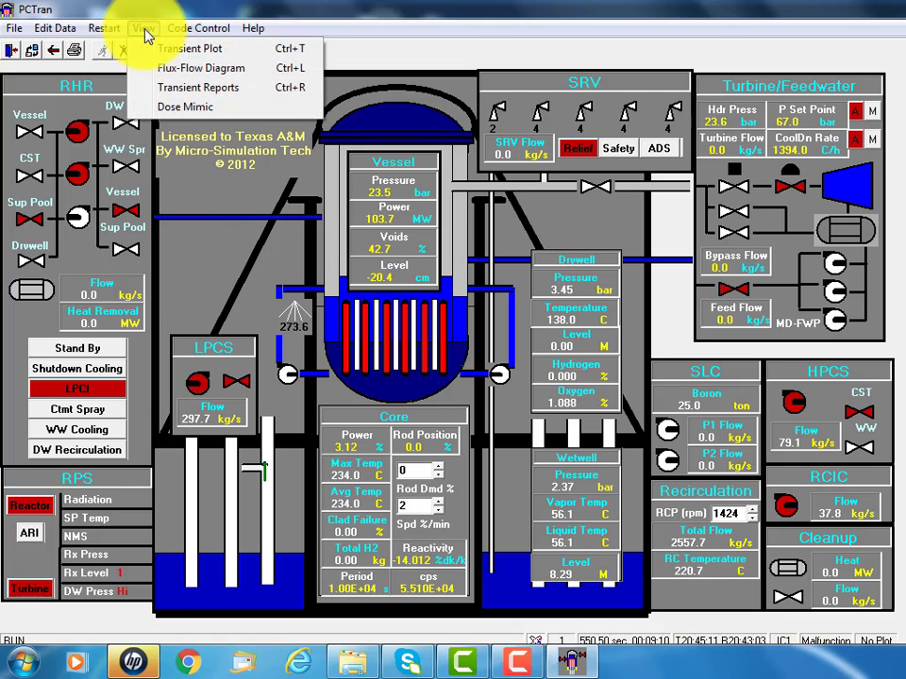
click(201, 49)
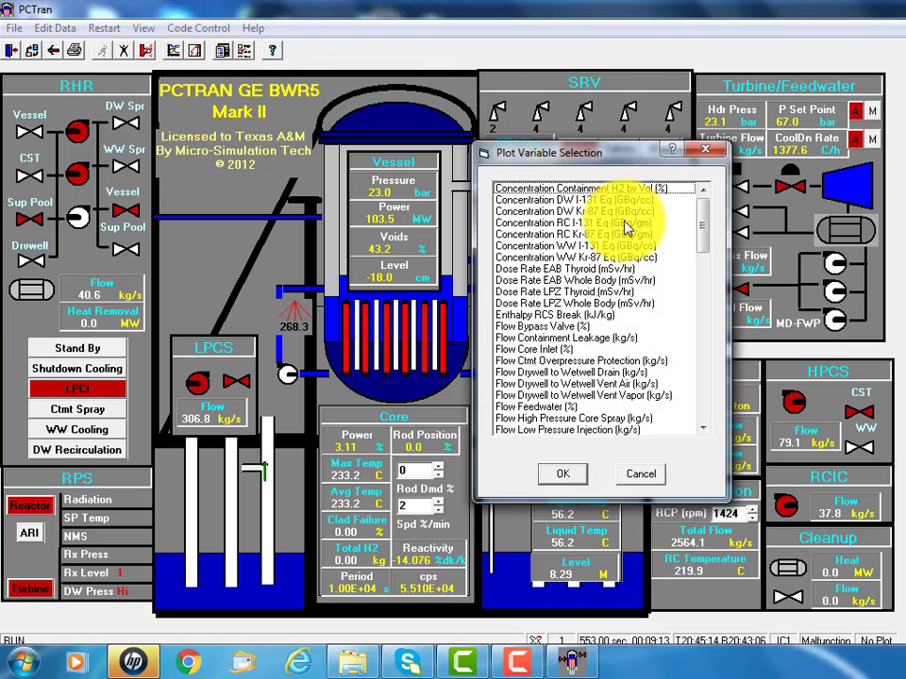
drag(698, 223, 697, 348)
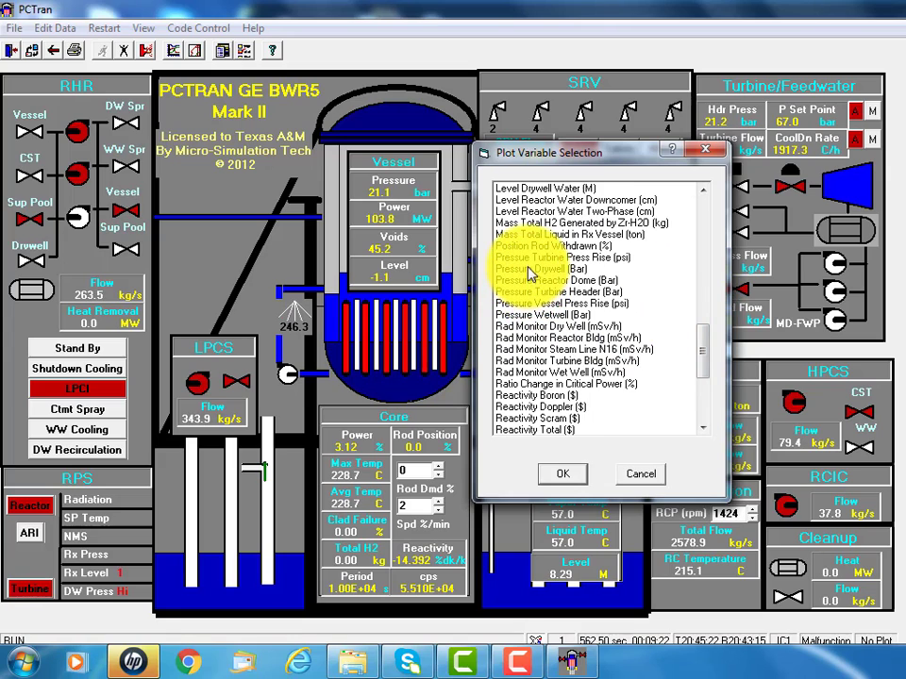
click(527, 271)
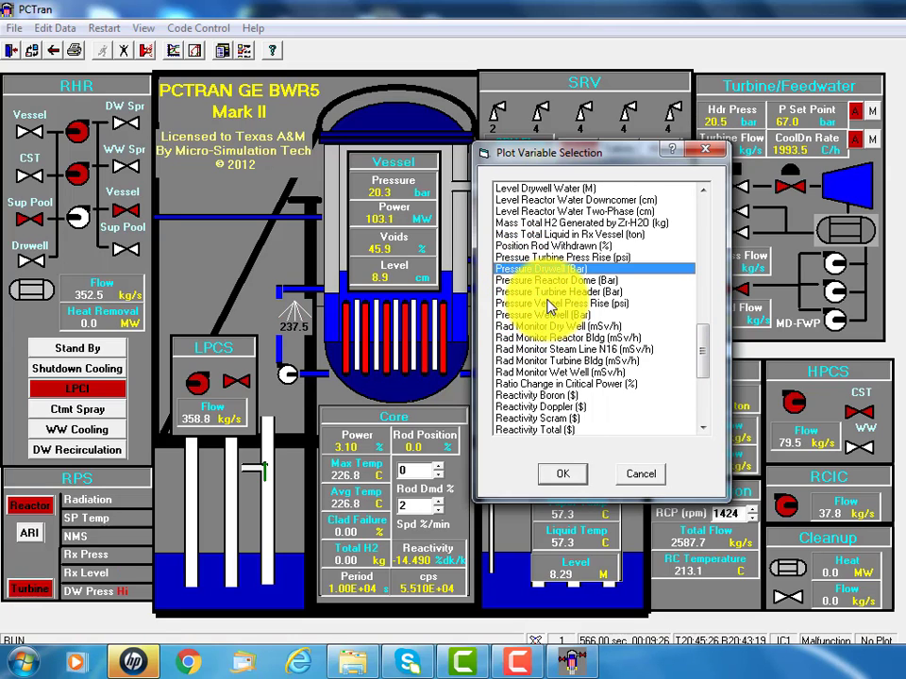
click(545, 315)
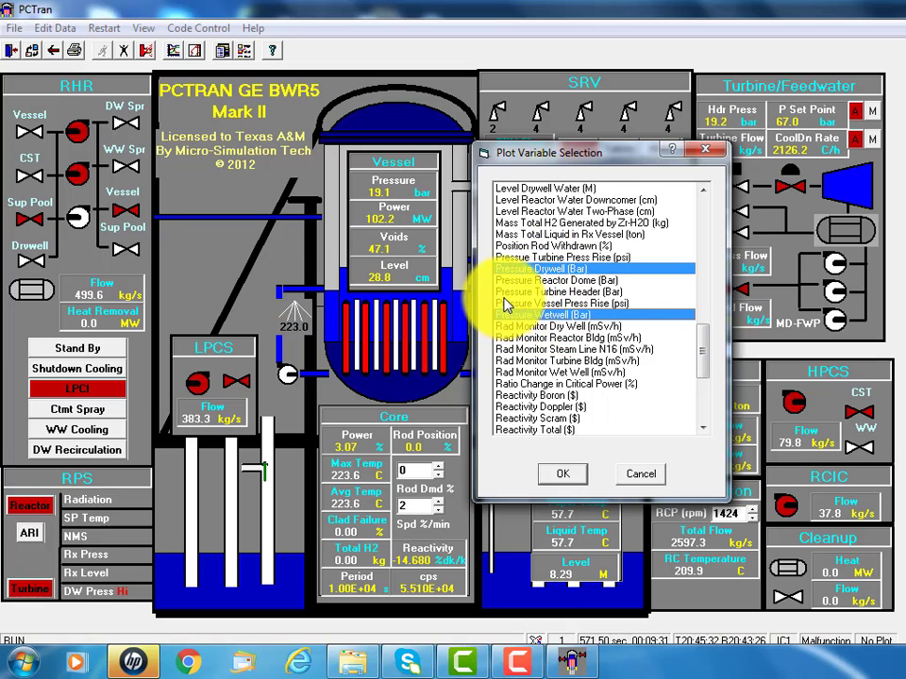
click(565, 281)
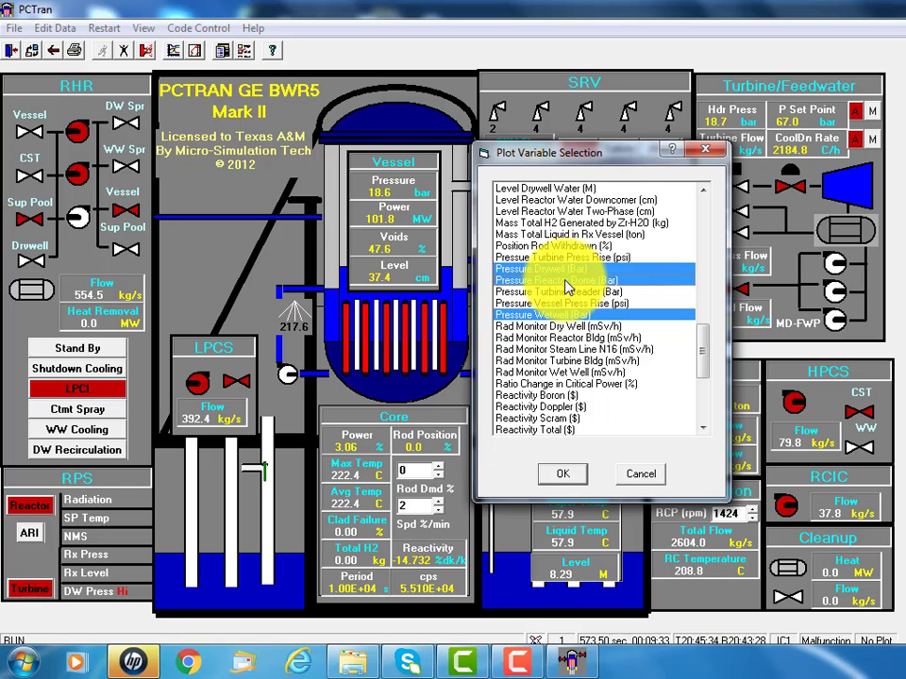
click(569, 475)
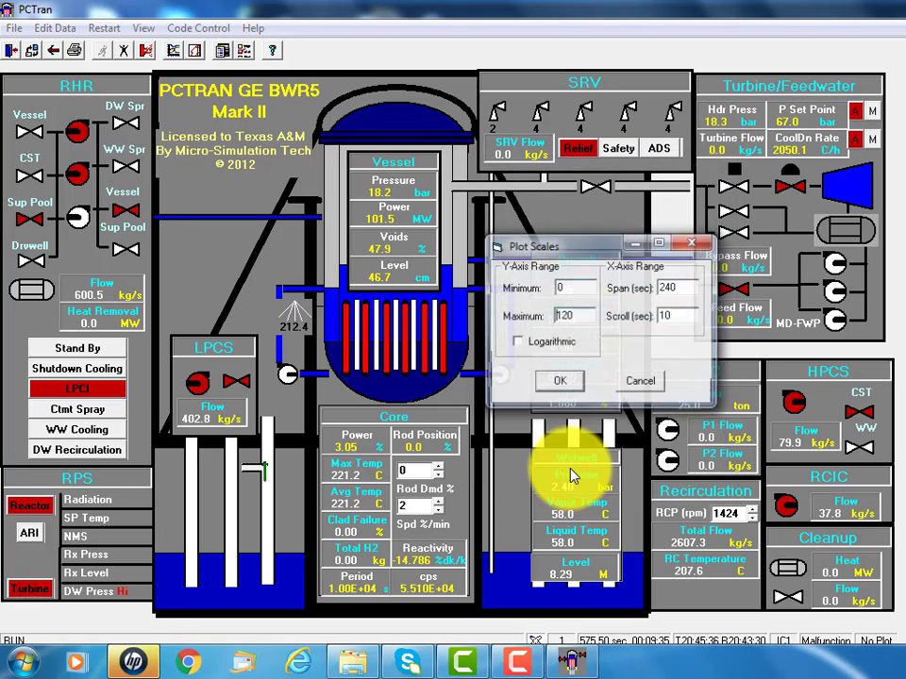
Step: Change the plot span from 240 to 800 seconds and draw the pressure plot
double_click(689, 288)
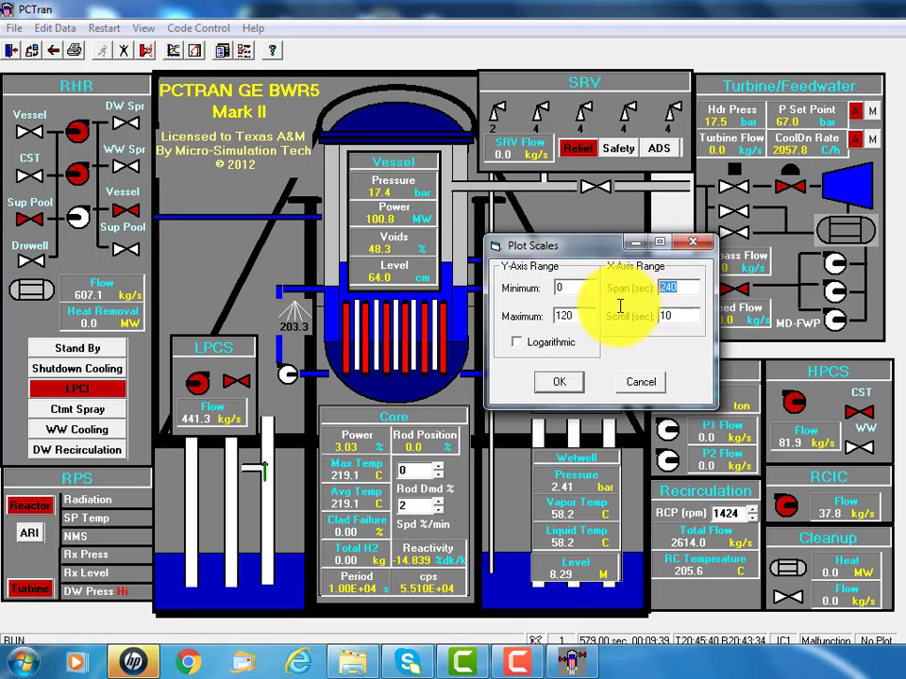
text(800)
click(562, 381)
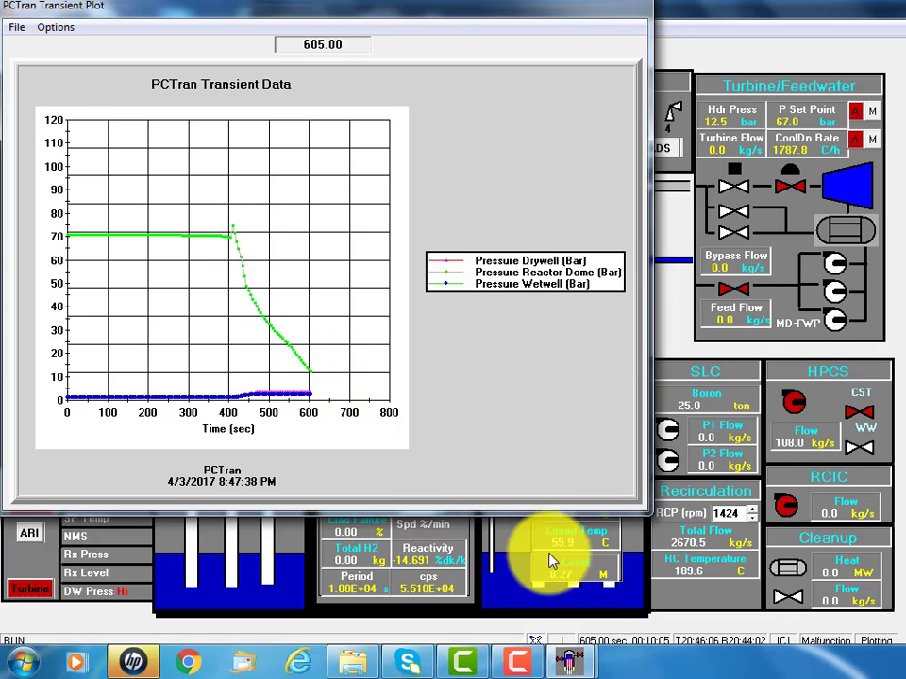
click(572, 650)
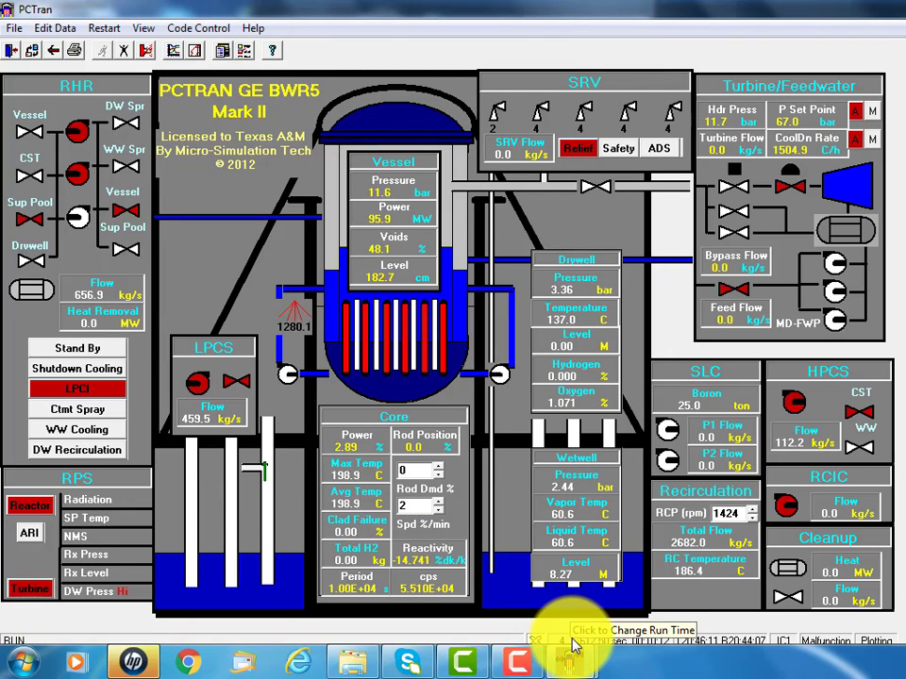
mouse_move(582, 660)
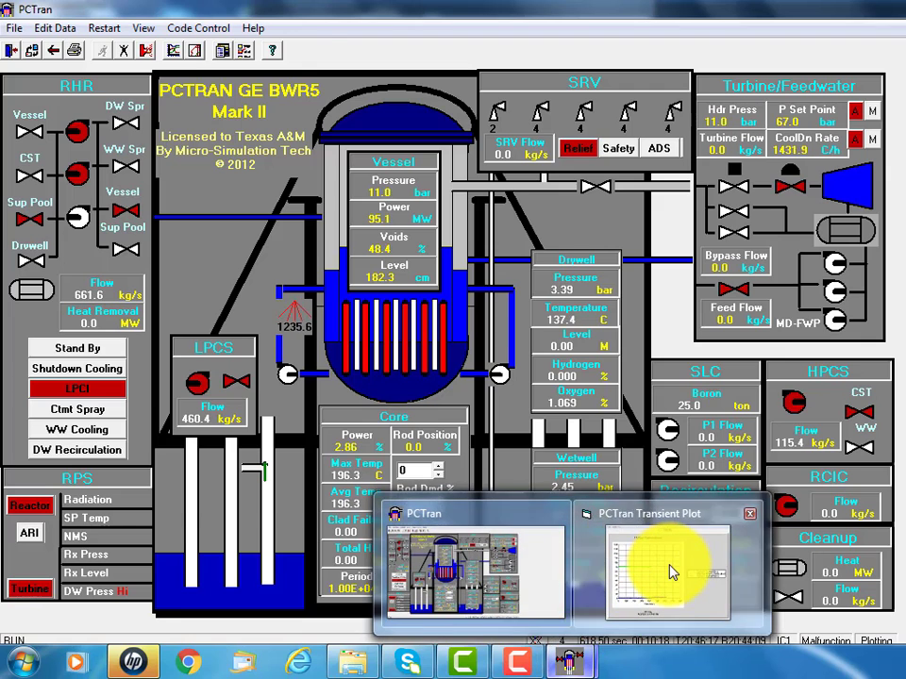
click(667, 574)
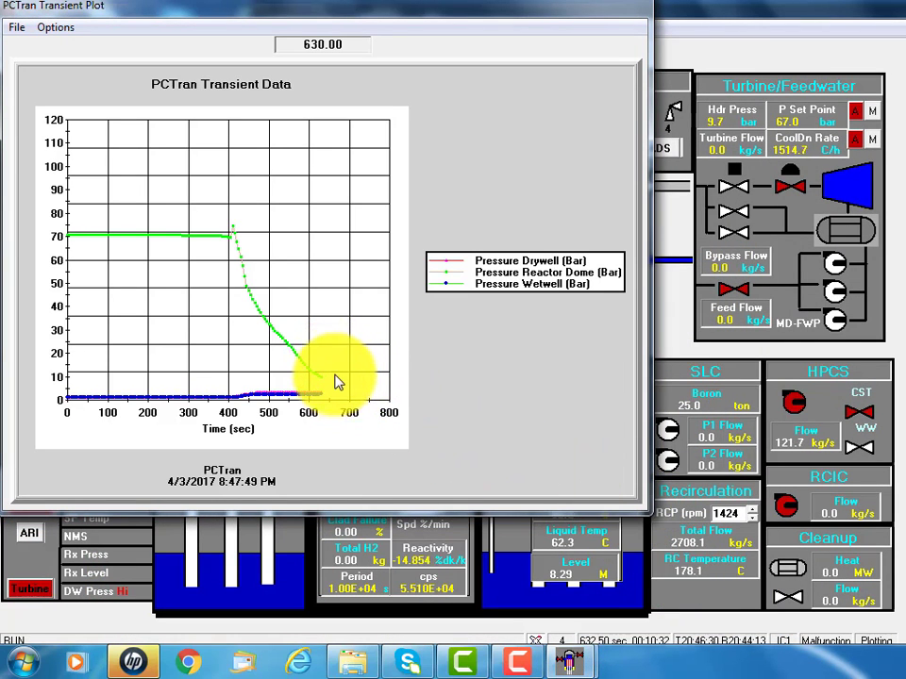
click(573, 644)
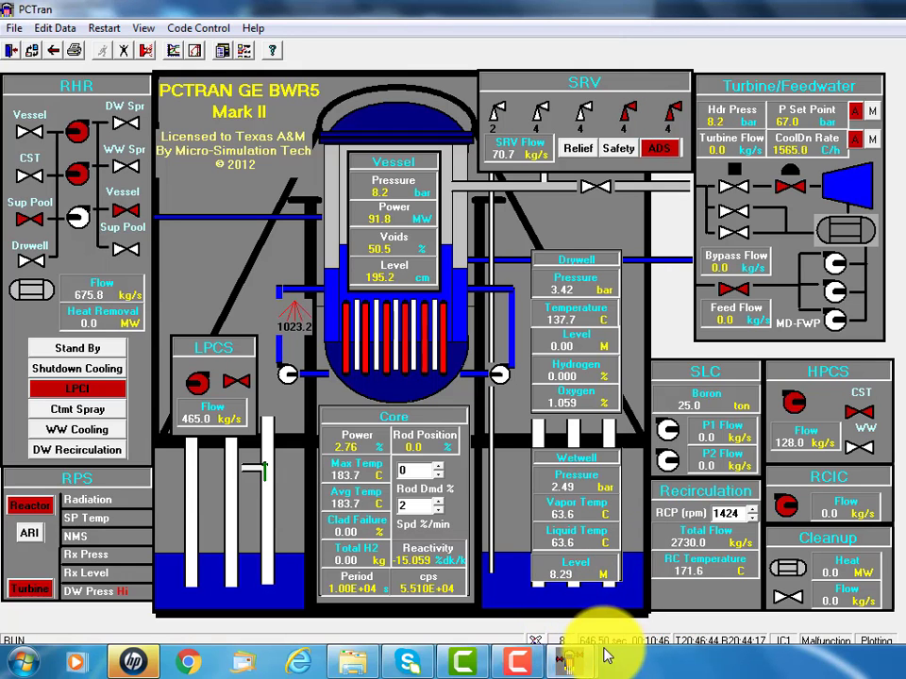
mouse_move(586, 666)
click(647, 603)
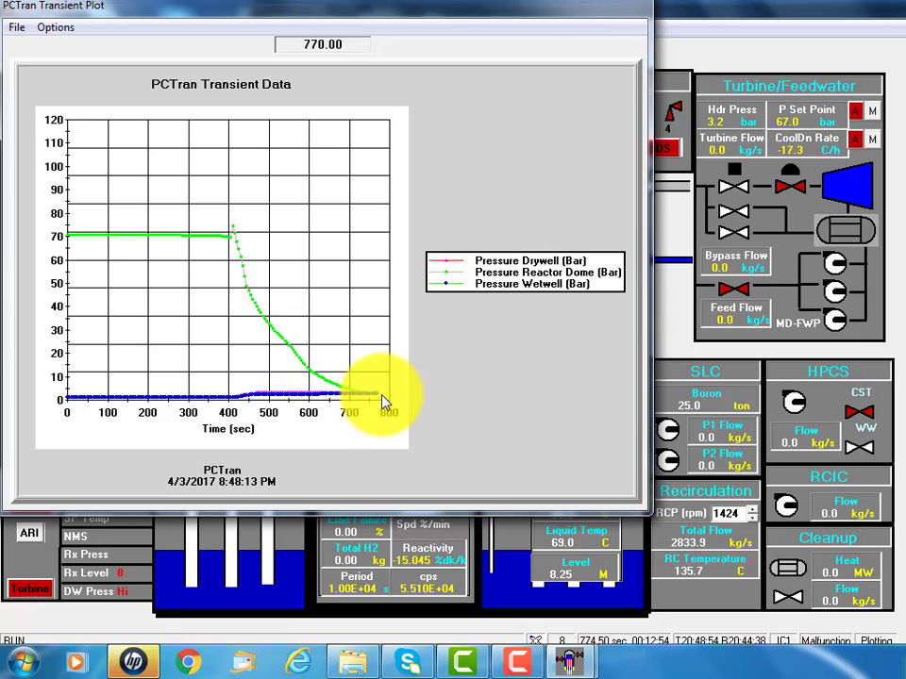
Step: Return the main plant mimic to the front, showing vessel 3.2 bar, drywell 3.24 bar, wetwell 2.61 bar
click(679, 324)
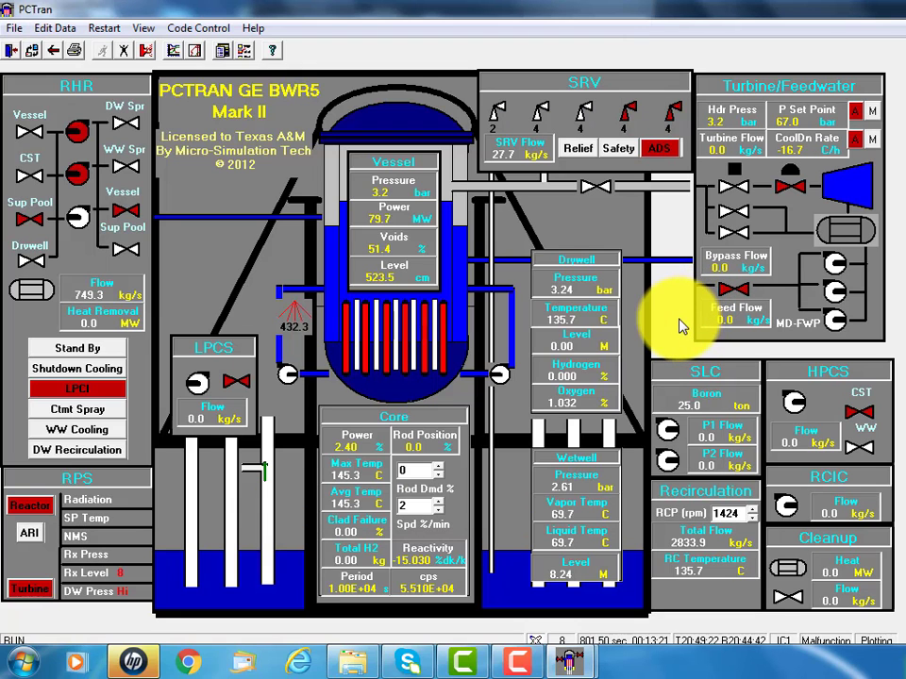